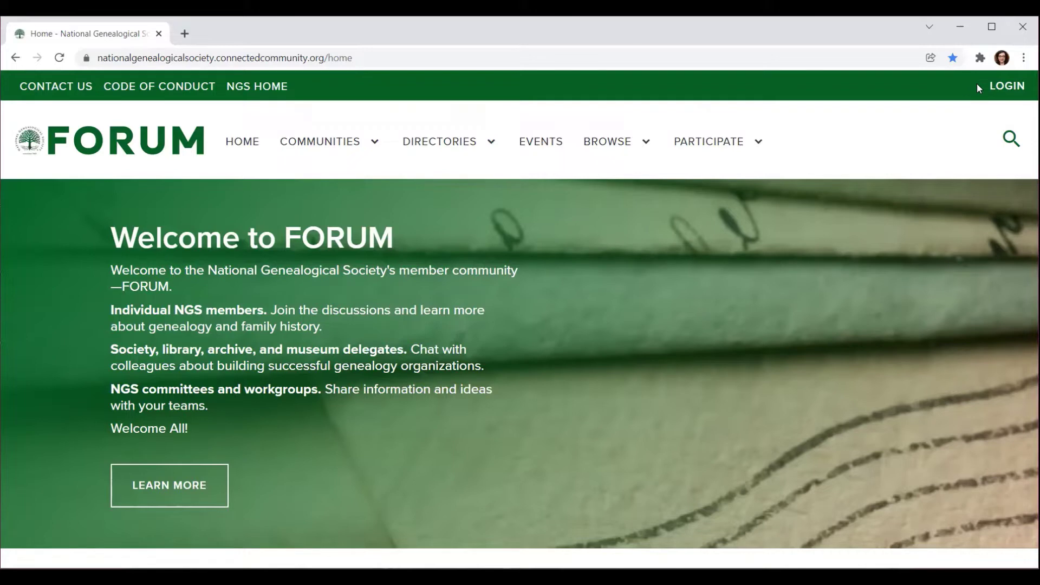
Log in with the admin account and open the avatar menu to reach your profile
{"action": "left_click", "coordinate": [1002, 88]}
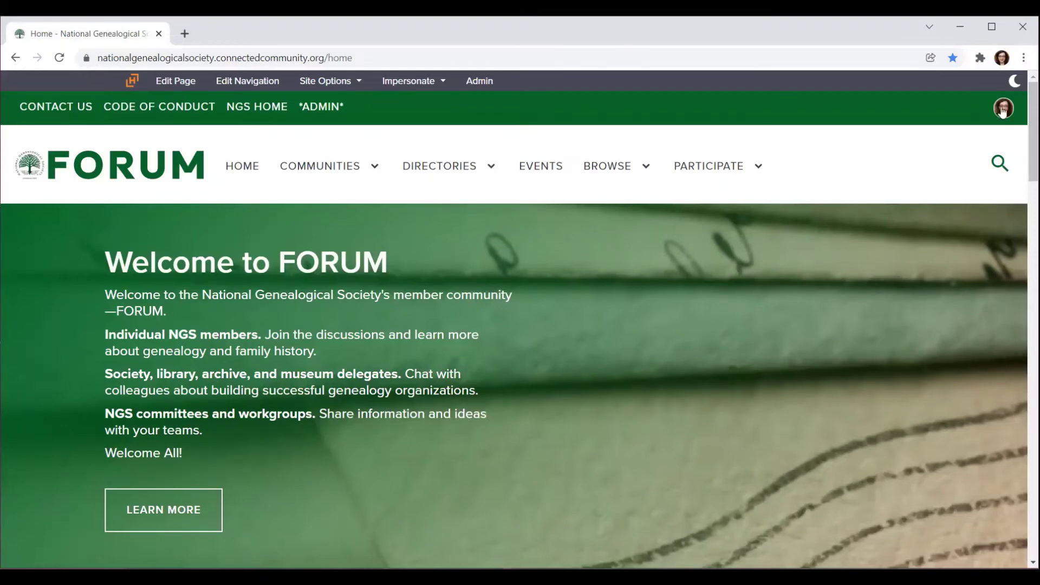
{"action": "left_click", "coordinate": [1003, 111]}
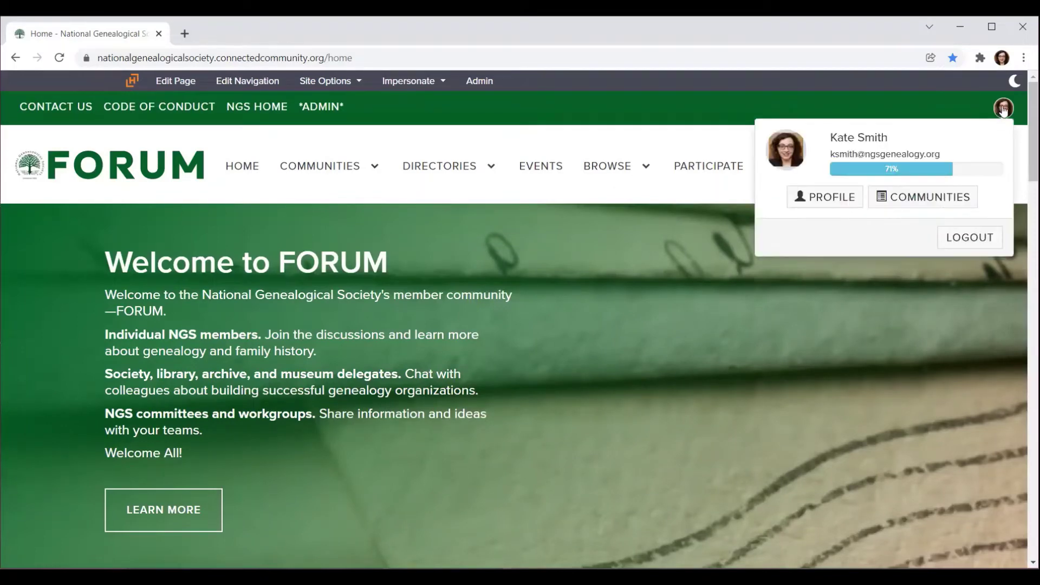
Open your member profile and review the bio, Education and Professional Associations sections
{"action": "left_click", "coordinate": [837, 199]}
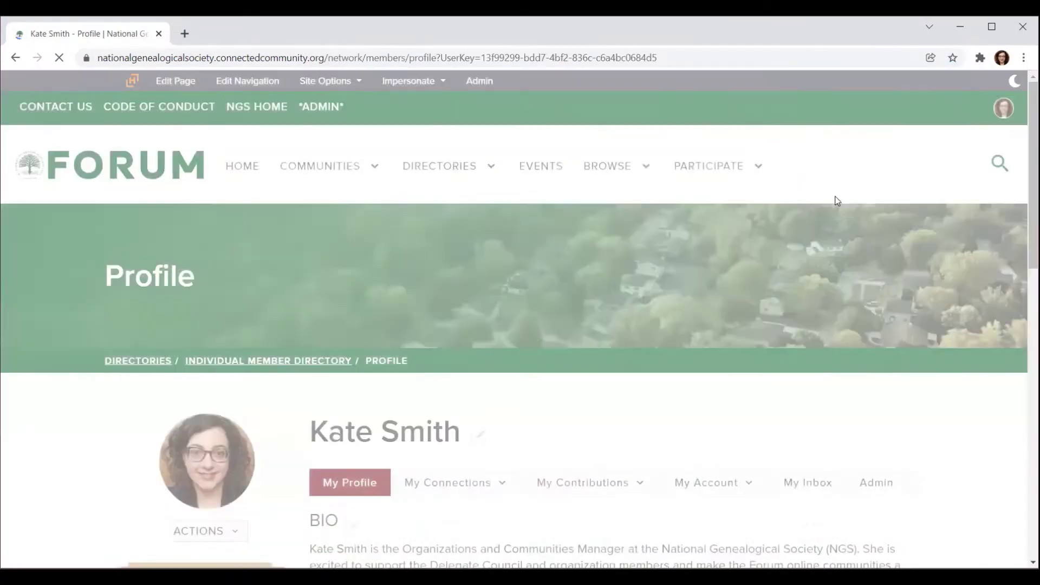
{"action": "scroll", "coordinate": [712, 308], "scroll_direction": "down", "scroll_amount": 3}
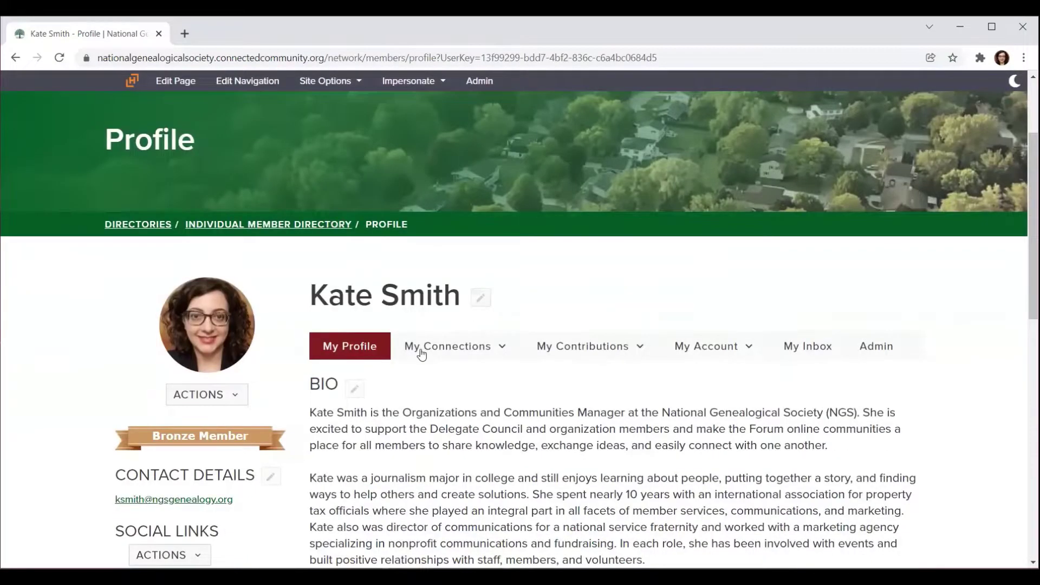
{"action": "scroll", "coordinate": [424, 391], "scroll_direction": "down", "scroll_amount": 2}
{"action": "scroll", "coordinate": [424, 391], "scroll_direction": "down", "scroll_amount": 5}
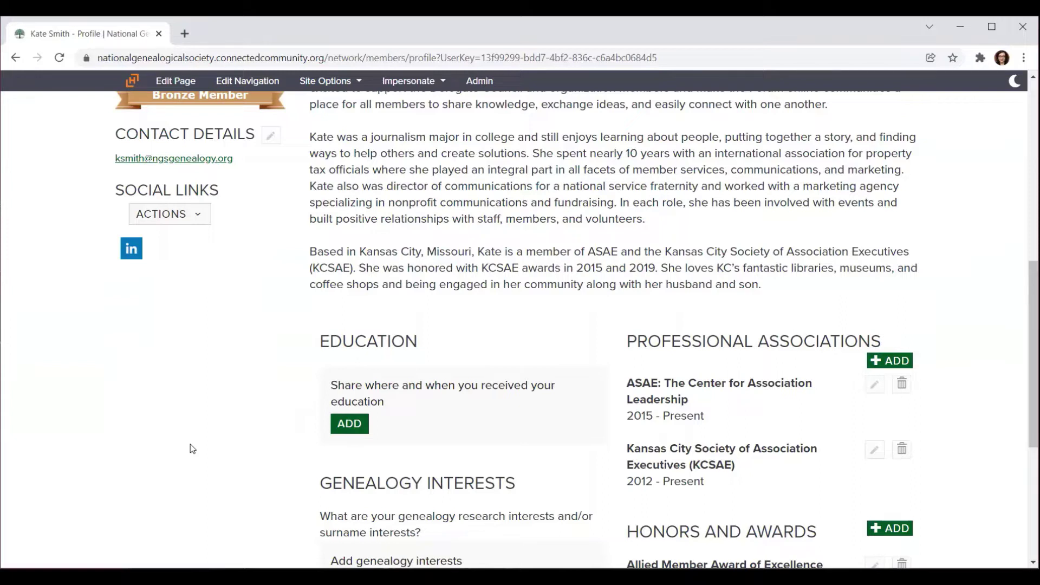
{"action": "scroll", "coordinate": [66, 453], "scroll_direction": "up", "scroll_amount": 3}
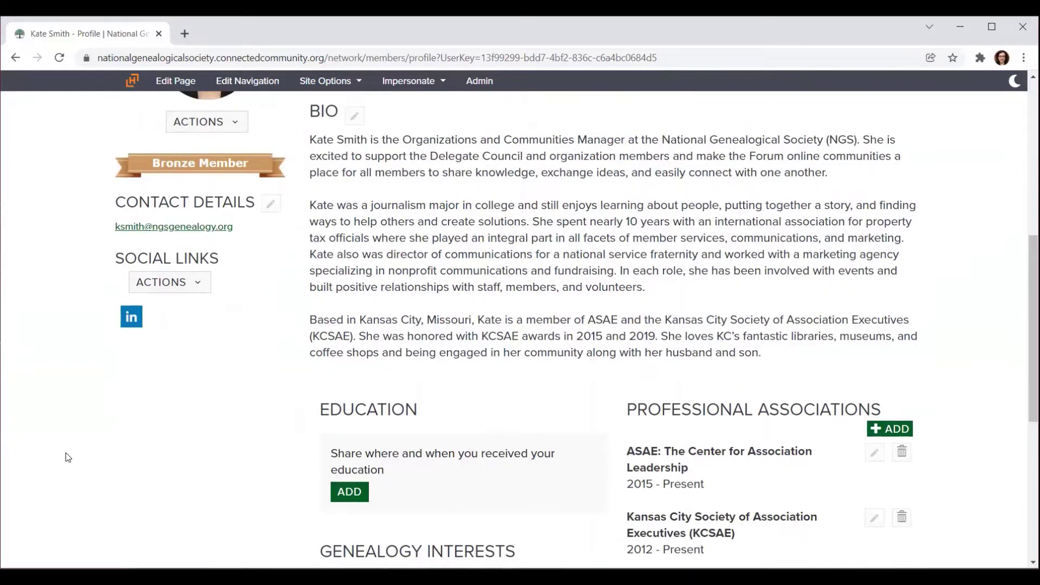
{"action": "scroll", "coordinate": [47, 427], "scroll_direction": "up", "scroll_amount": 5}
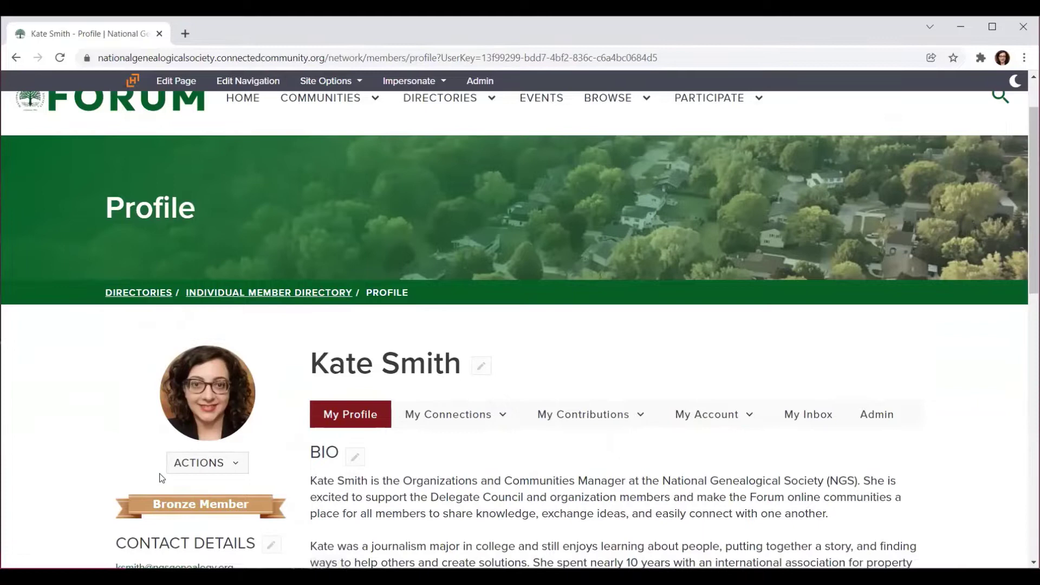
{"action": "left_click", "coordinate": [192, 466]}
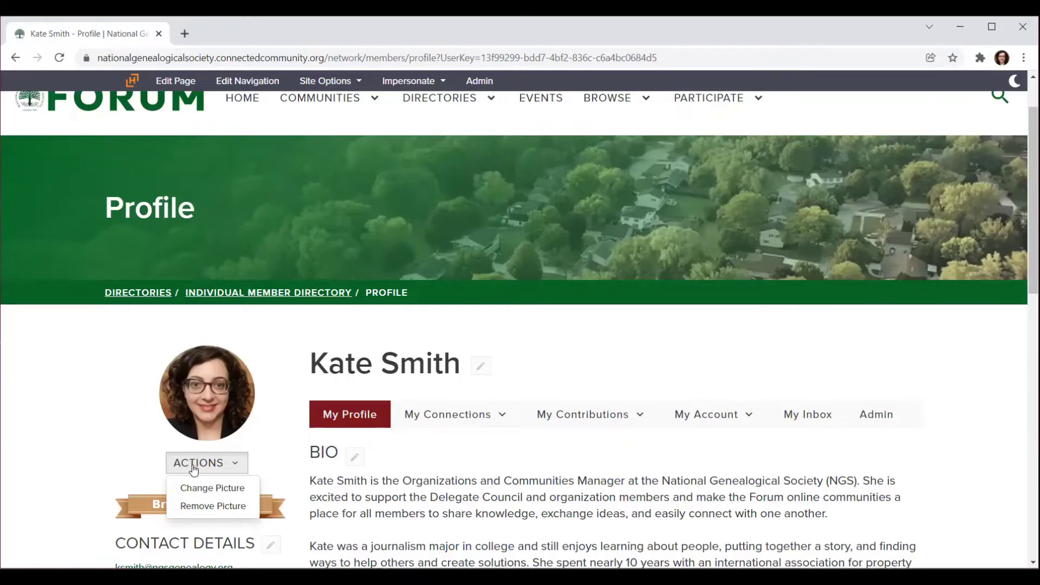
{"action": "left_click", "coordinate": [97, 418]}
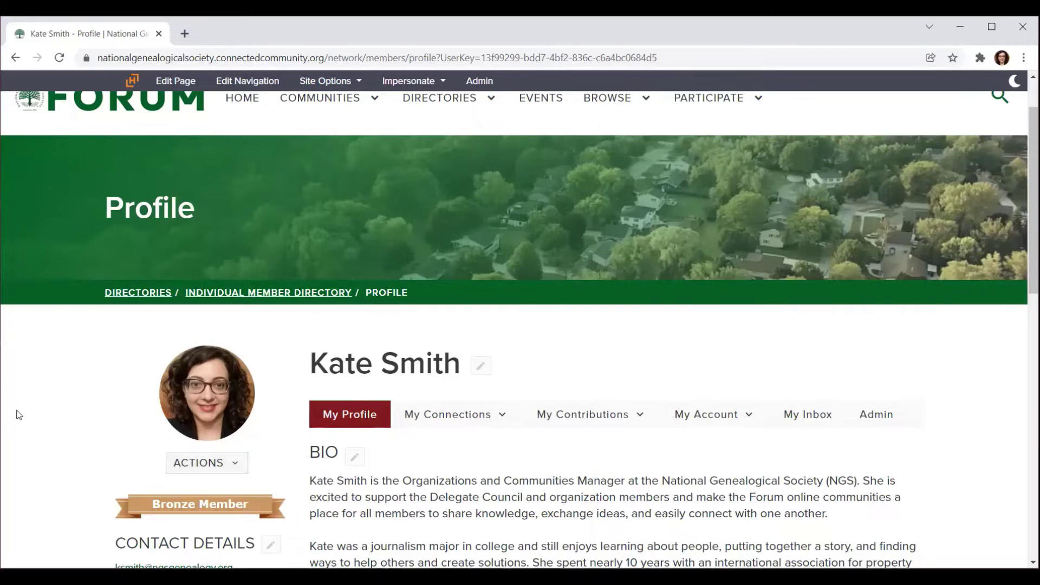
{"action": "scroll", "coordinate": [801, 272], "scroll_direction": "up", "scroll_amount": 2}
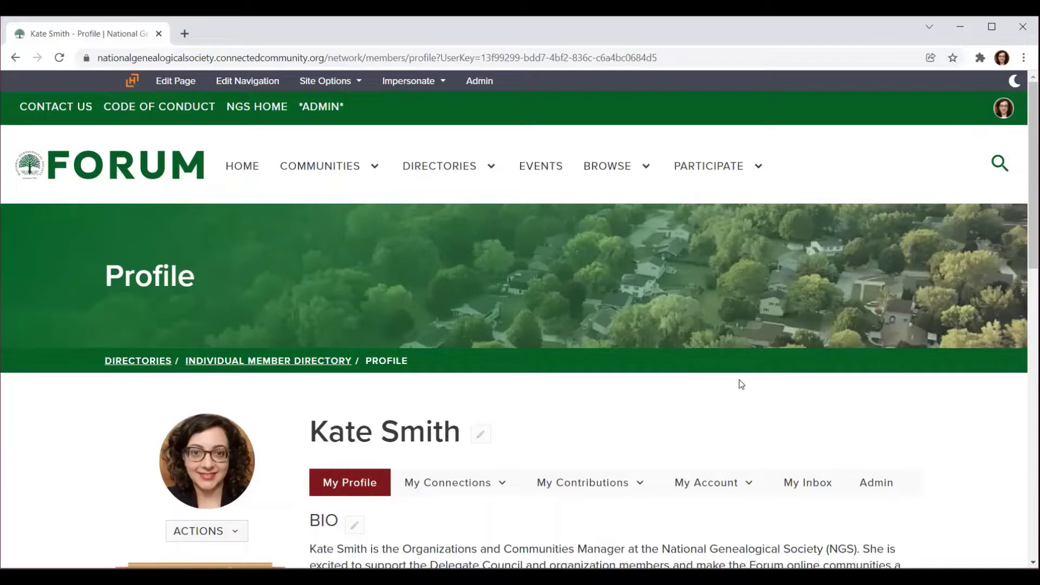
Open the My Account options list to go to Privacy Settings
{"action": "scroll", "coordinate": [739, 379], "scroll_direction": "down", "scroll_amount": 3}
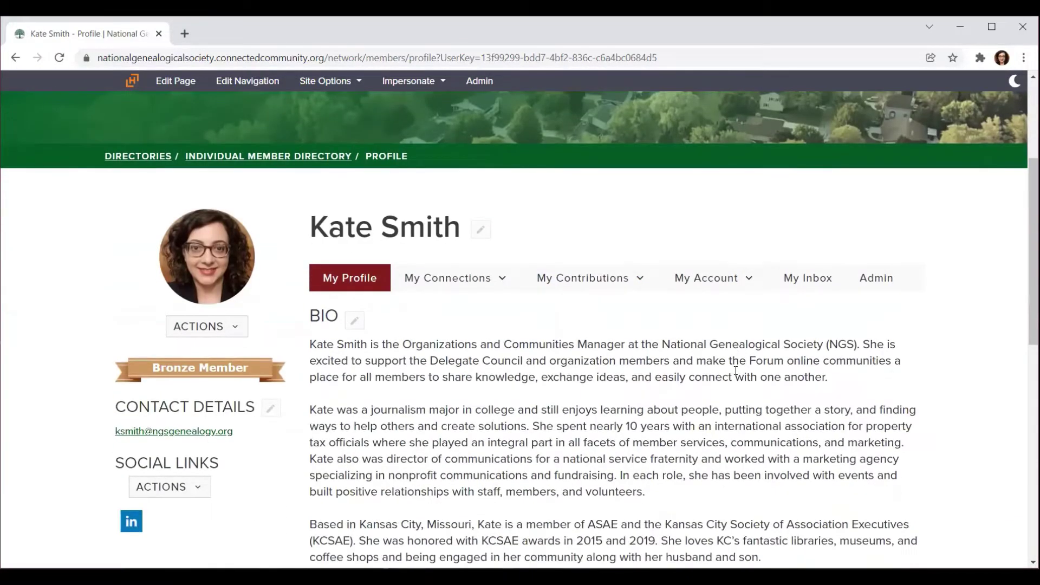
{"action": "left_click", "coordinate": [726, 282]}
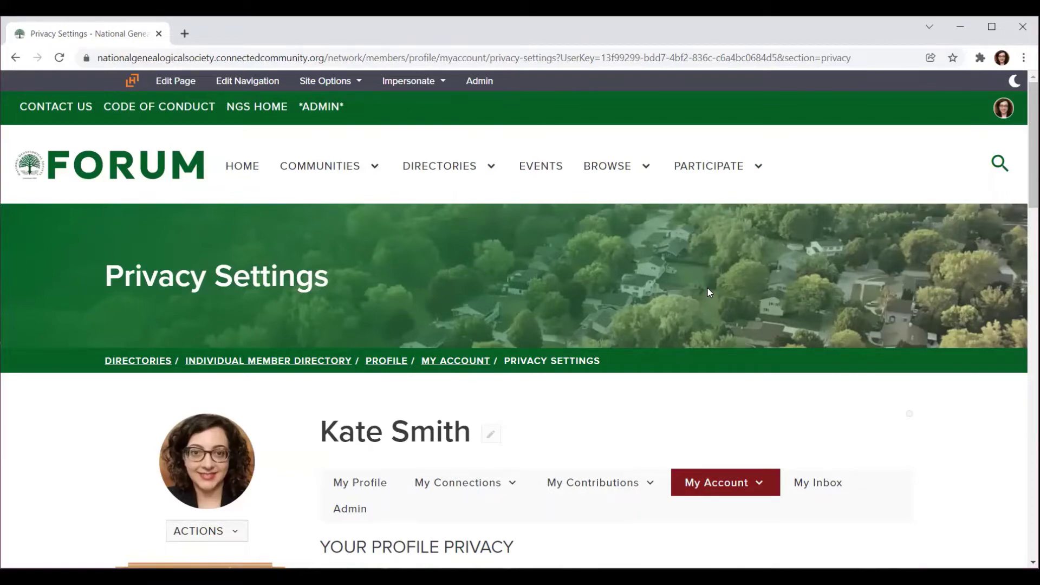
{"action": "scroll", "coordinate": [708, 292], "scroll_direction": "down", "scroll_amount": 2}
{"action": "scroll", "coordinate": [708, 293], "scroll_direction": "down", "scroll_amount": 4}
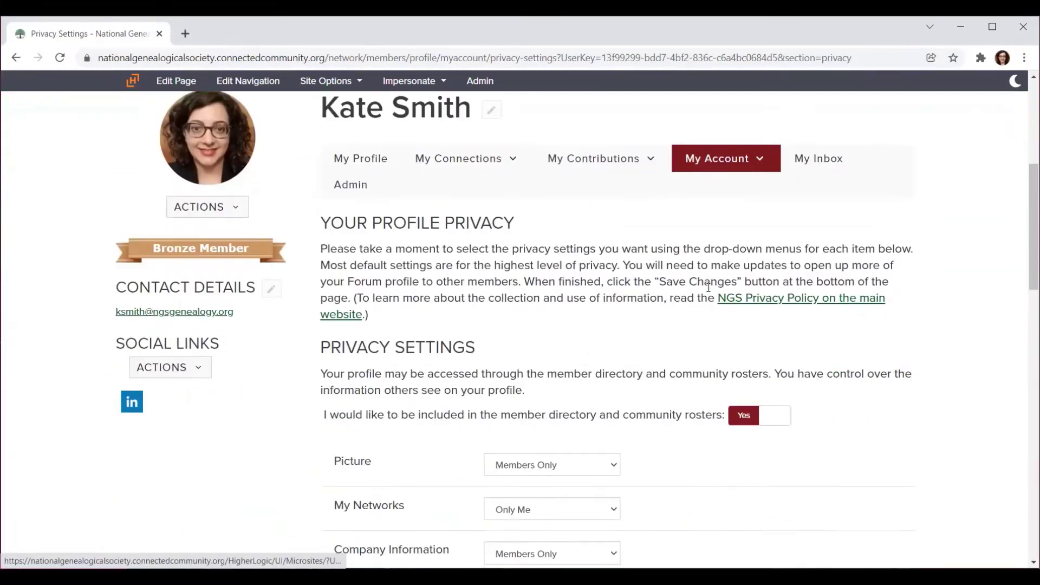
{"action": "scroll", "coordinate": [708, 287], "scroll_direction": "down", "scroll_amount": 2}
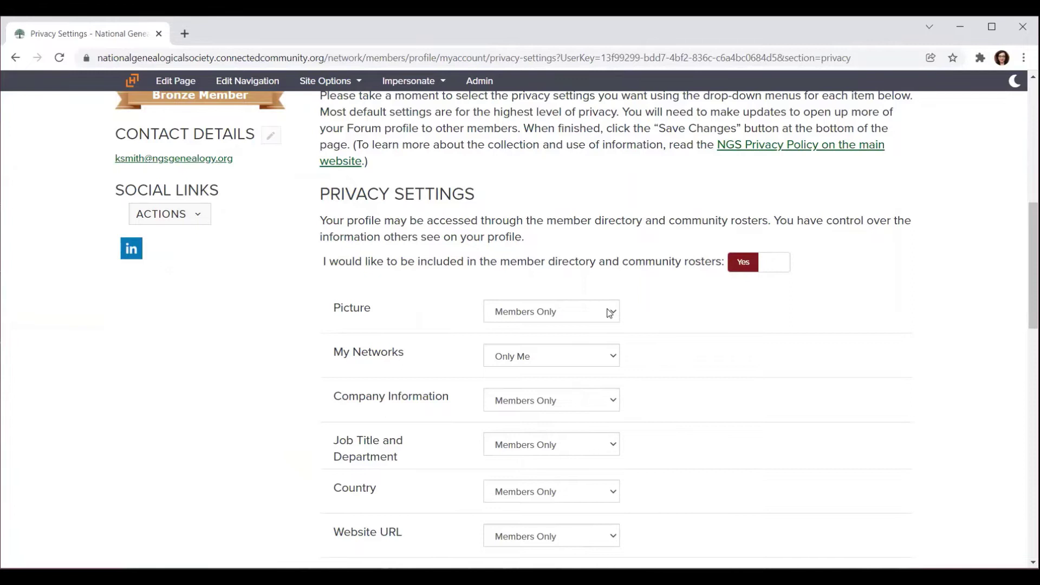
{"action": "left_click", "coordinate": [610, 313]}
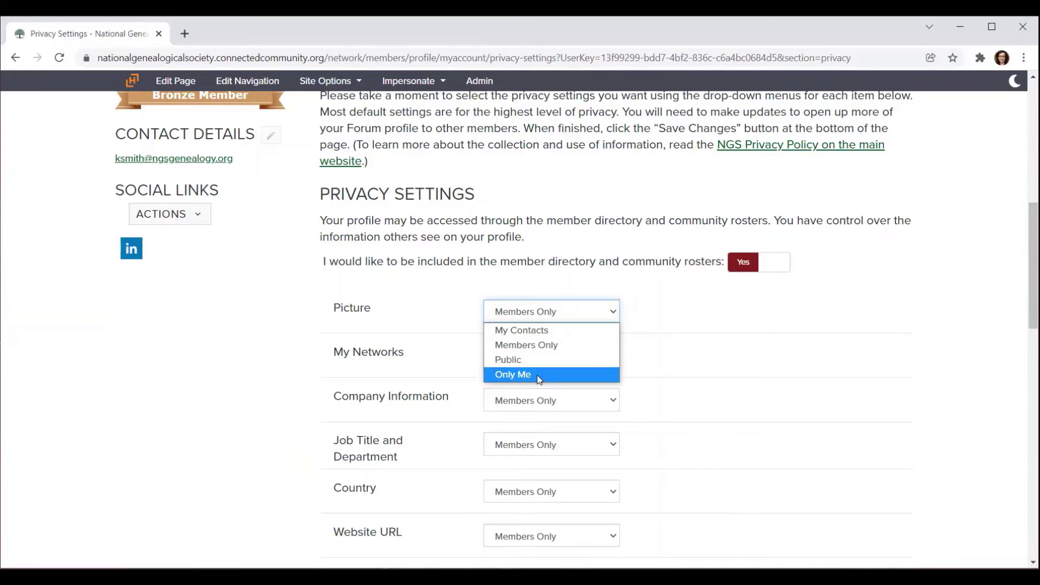
{"action": "left_click", "coordinate": [551, 347]}
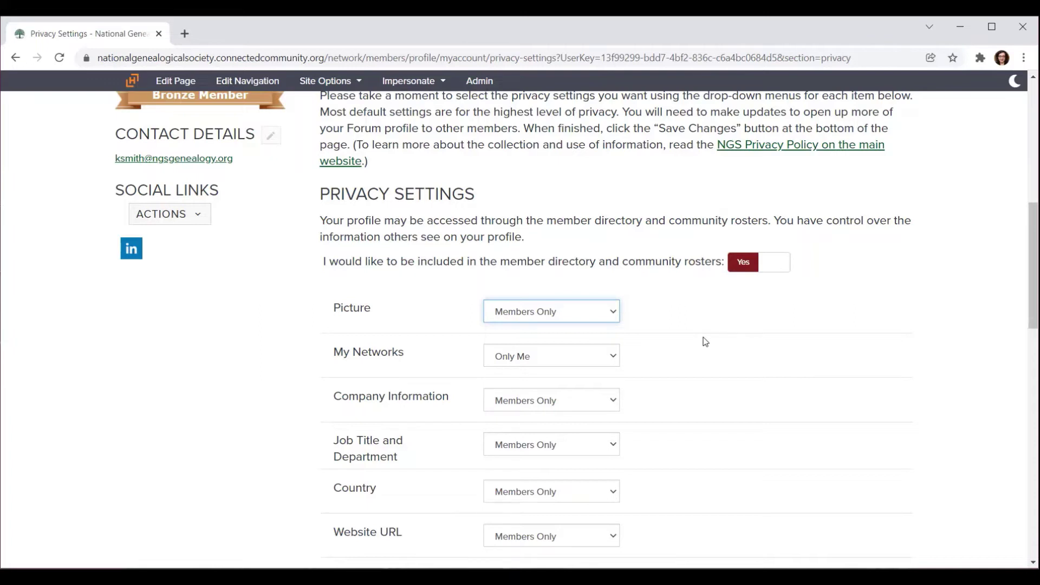
{"action": "left_click", "coordinate": [741, 323]}
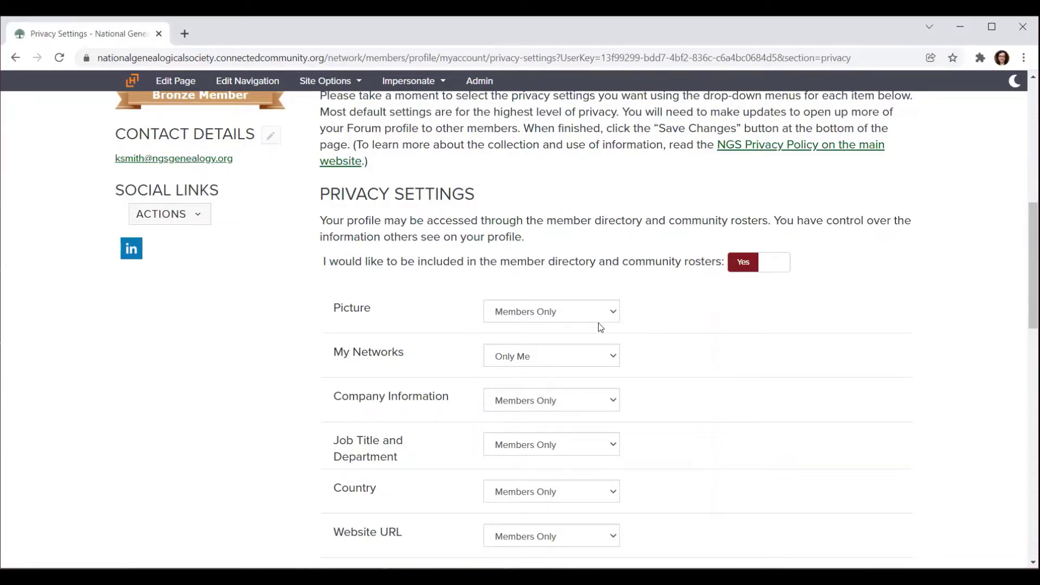
{"action": "left_click", "coordinate": [583, 321]}
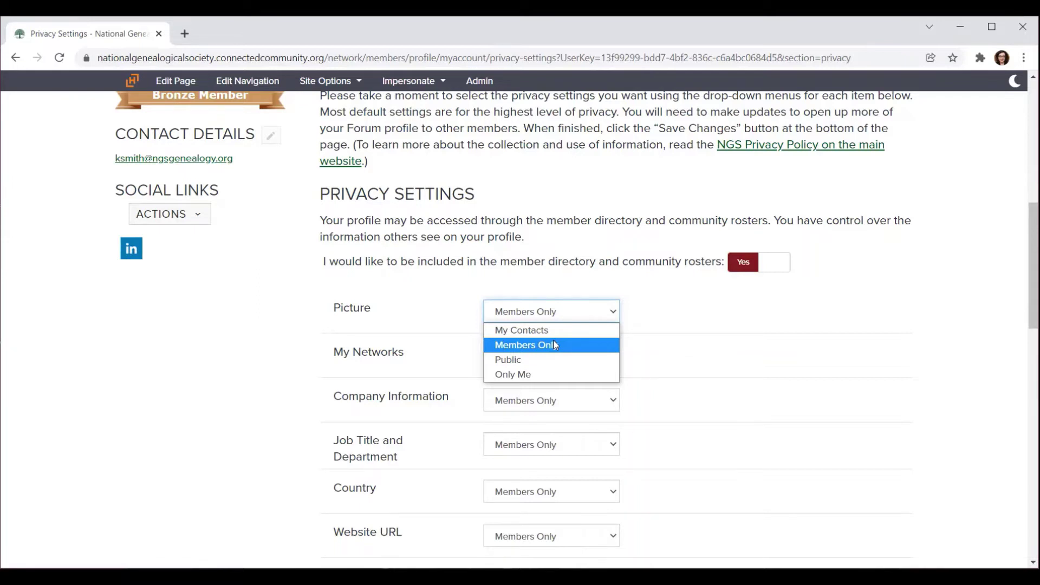
{"action": "left_click", "coordinate": [555, 345]}
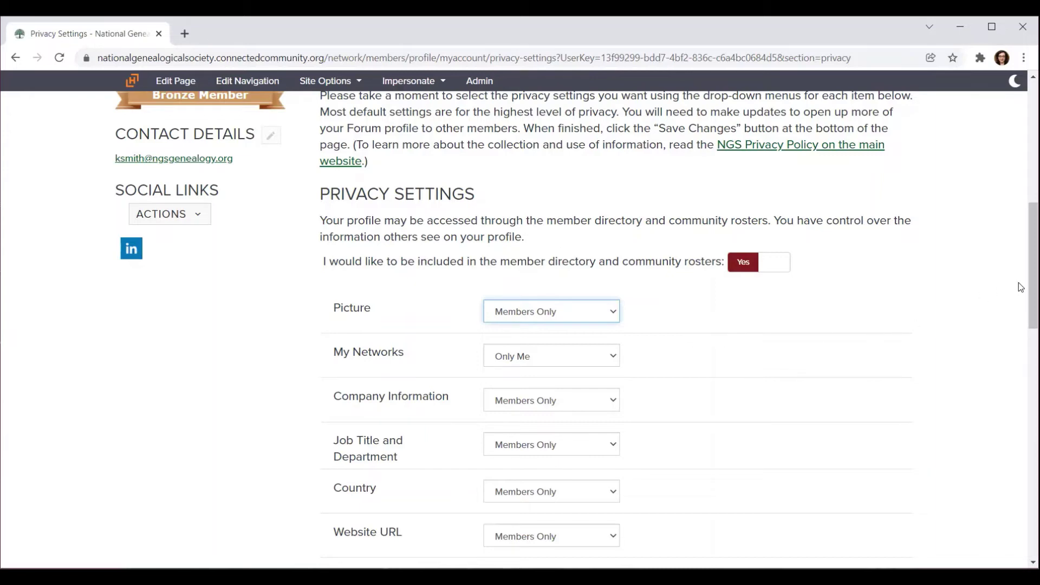
{"action": "left_click", "coordinate": [974, 358]}
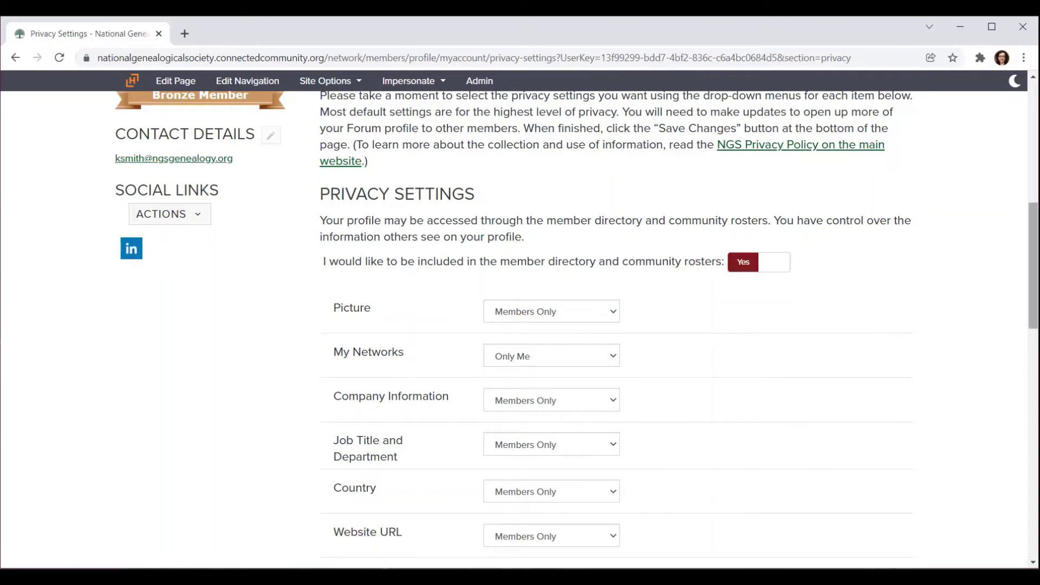
{"action": "left_click_drag", "start_coordinate": [1034, 265], "coordinate": [1033, 494]}
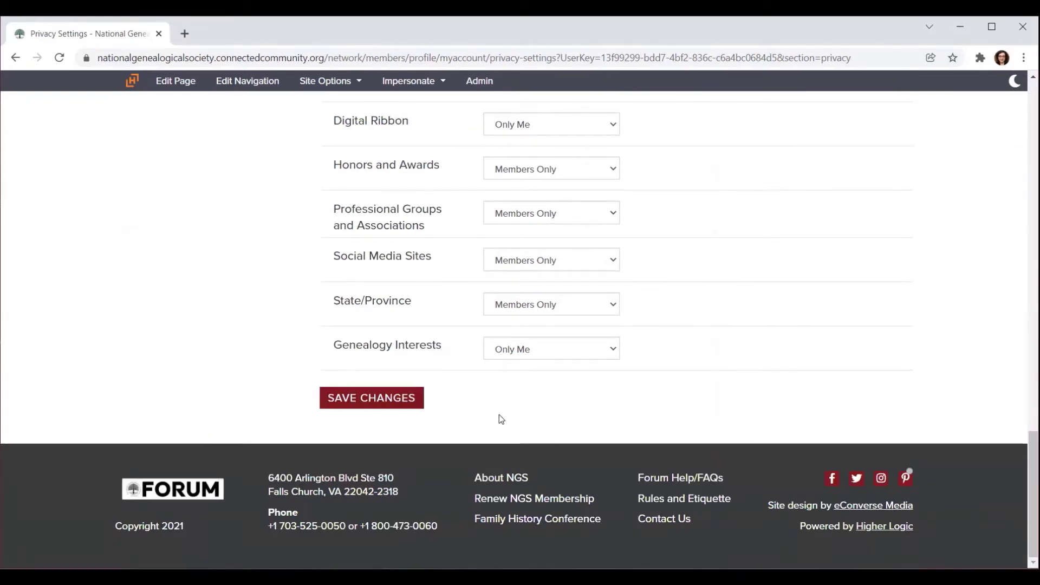
Save the privacy settings, return to the page top and reopen the My Account options list
{"action": "left_click", "coordinate": [373, 398]}
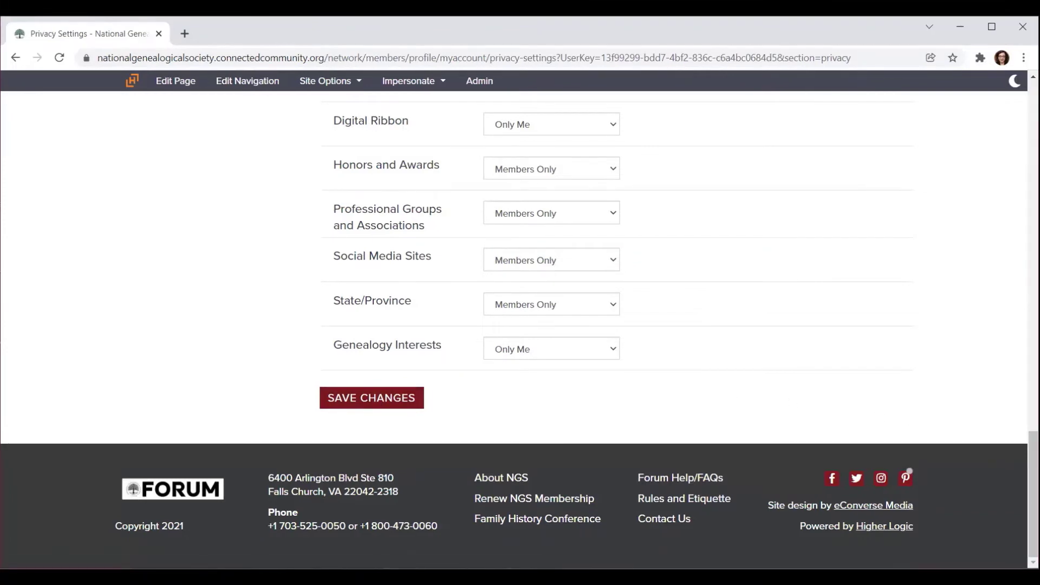
{"action": "scroll", "coordinate": [910, 471], "scroll_direction": "up", "scroll_amount": 2}
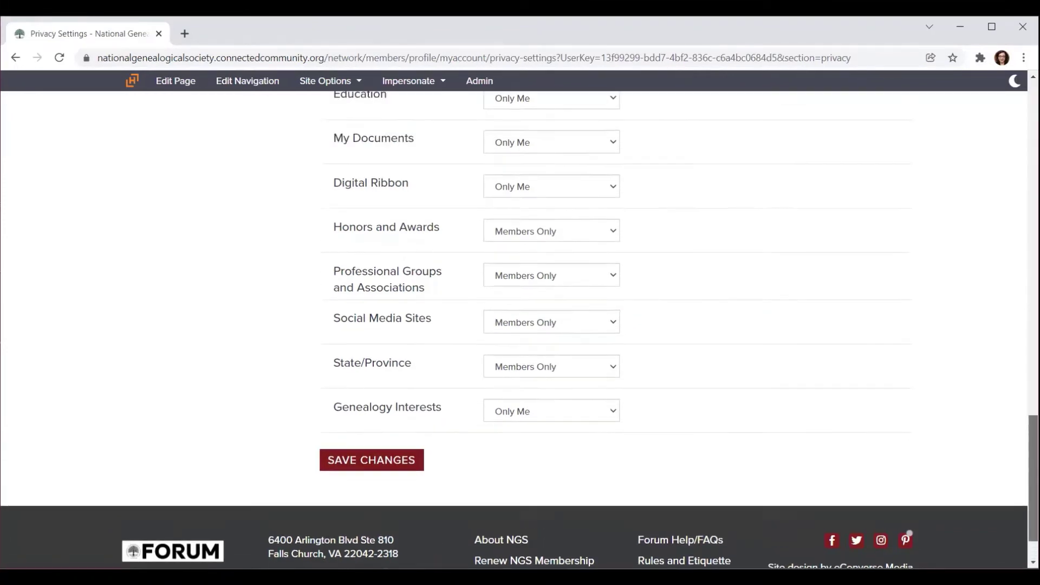
{"action": "scroll", "coordinate": [910, 433], "scroll_direction": "up", "scroll_amount": 10}
{"action": "scroll", "coordinate": [910, 390], "scroll_direction": "up", "scroll_amount": 10}
{"action": "scroll", "coordinate": [910, 351], "scroll_direction": "up", "scroll_amount": 5}
{"action": "scroll", "coordinate": [909, 352], "scroll_direction": "down", "scroll_amount": 3}
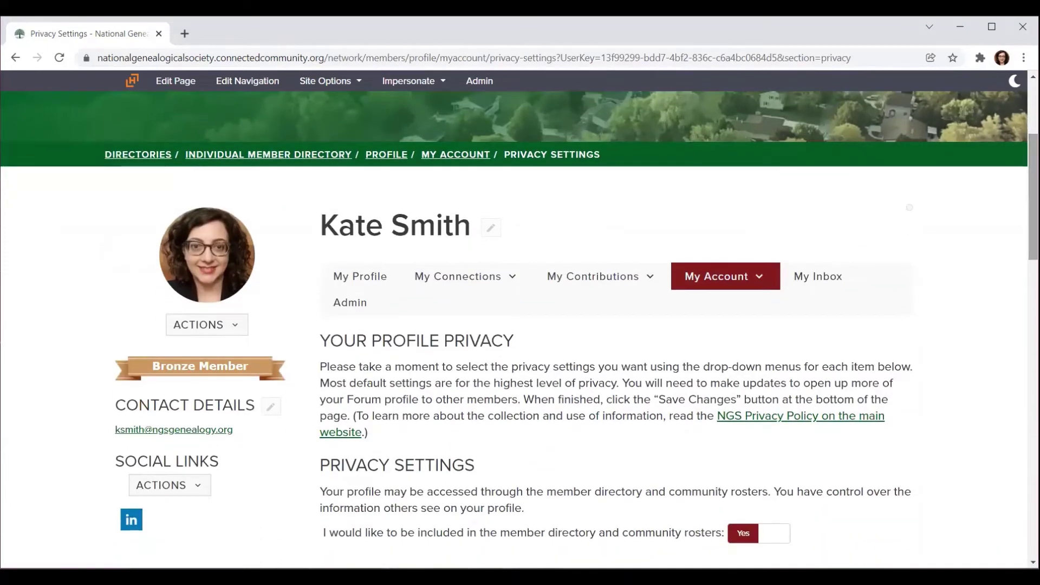
{"action": "left_click", "coordinate": [718, 279]}
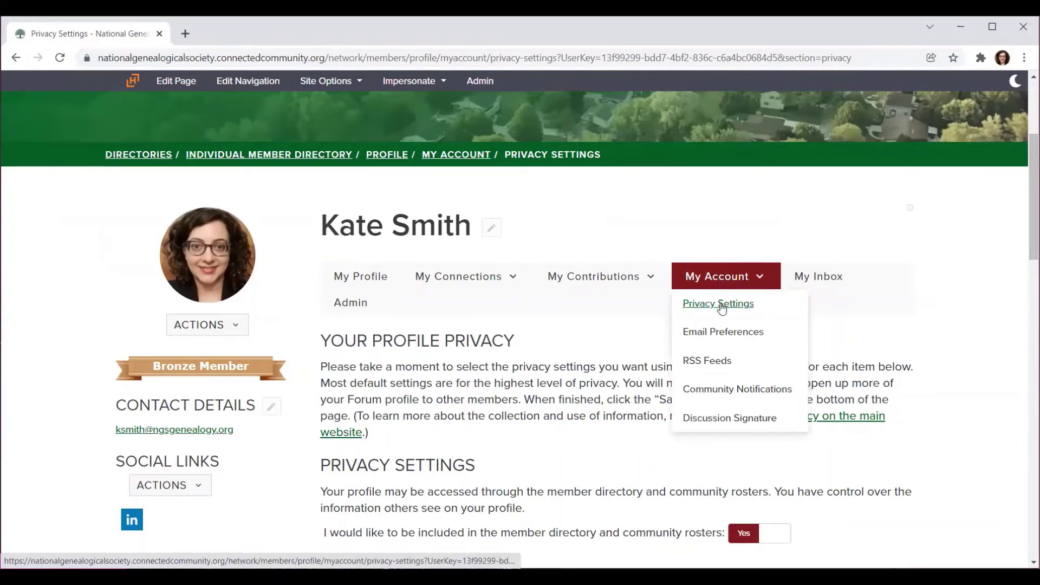
Open Community Notifications and review primary-address digest delivery and the Monday weekly digest
{"action": "left_click", "coordinate": [773, 388]}
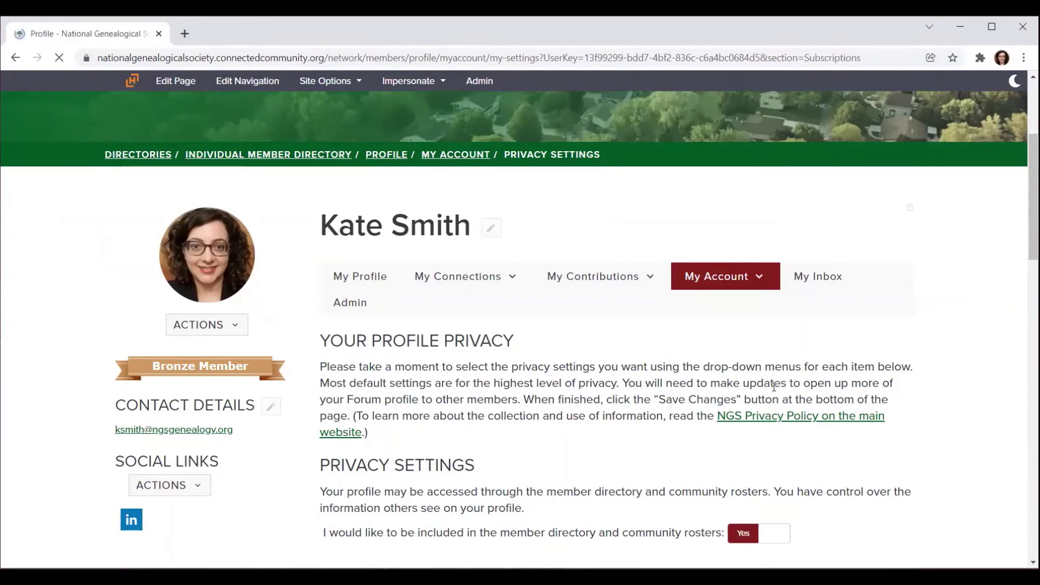
{"action": "scroll", "coordinate": [723, 399], "scroll_direction": "down", "scroll_amount": 6}
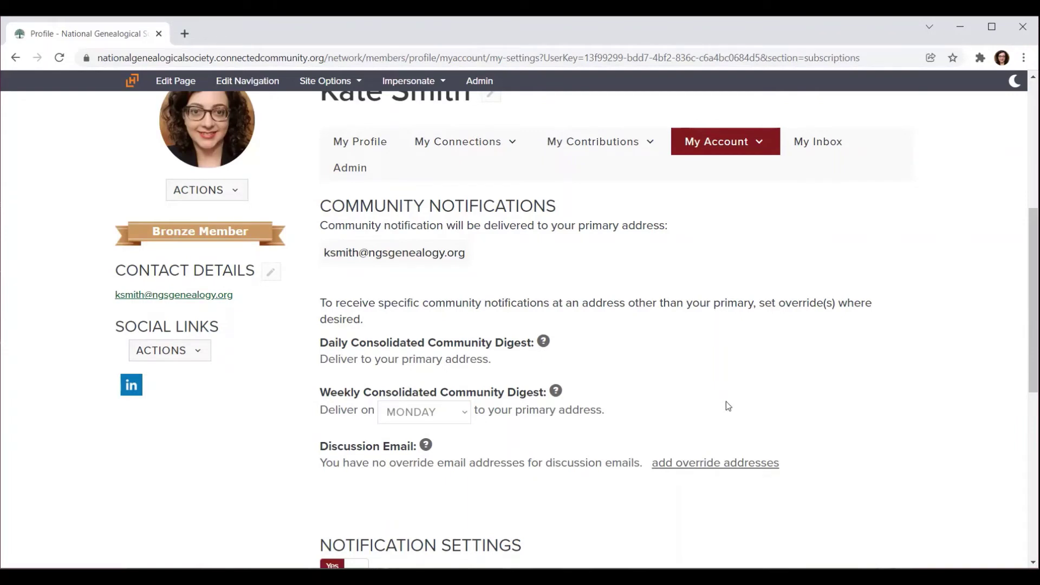
{"action": "scroll", "coordinate": [726, 401], "scroll_direction": "up", "scroll_amount": 2}
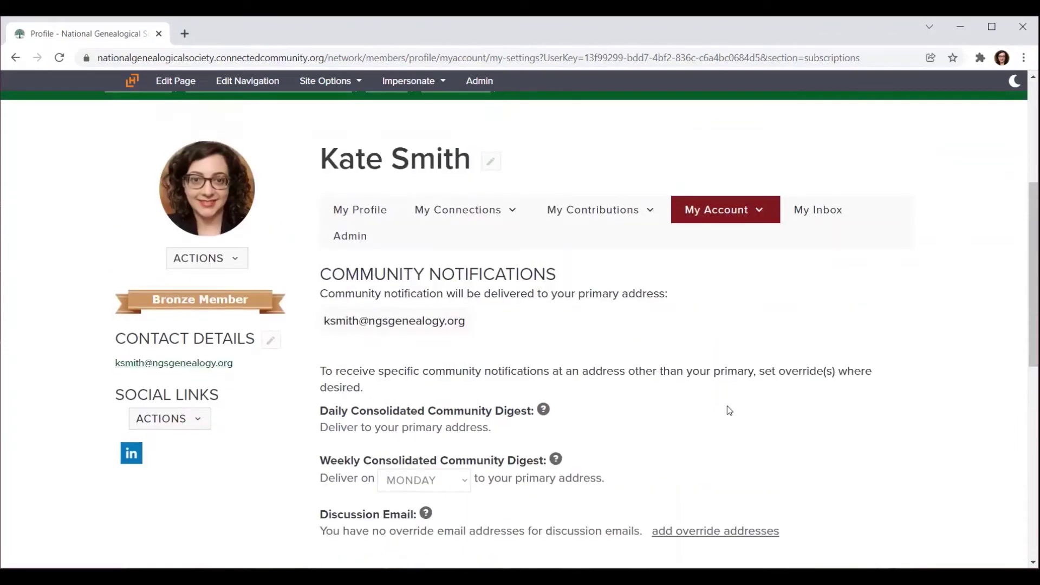
Open Discussion Signature and view the default four-line signature and its available variables
{"action": "left_click", "coordinate": [764, 217]}
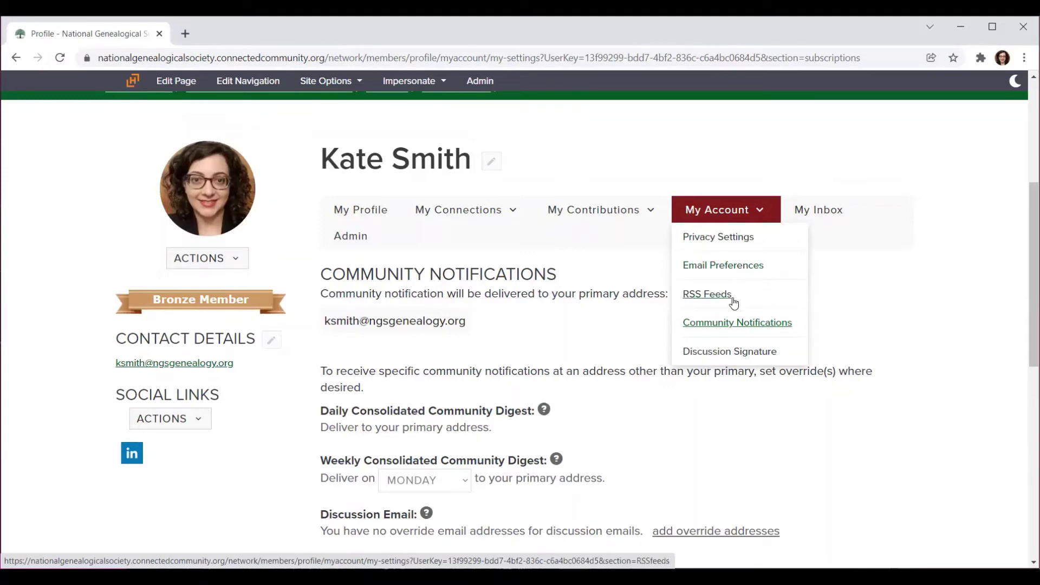
{"action": "left_click", "coordinate": [732, 353]}
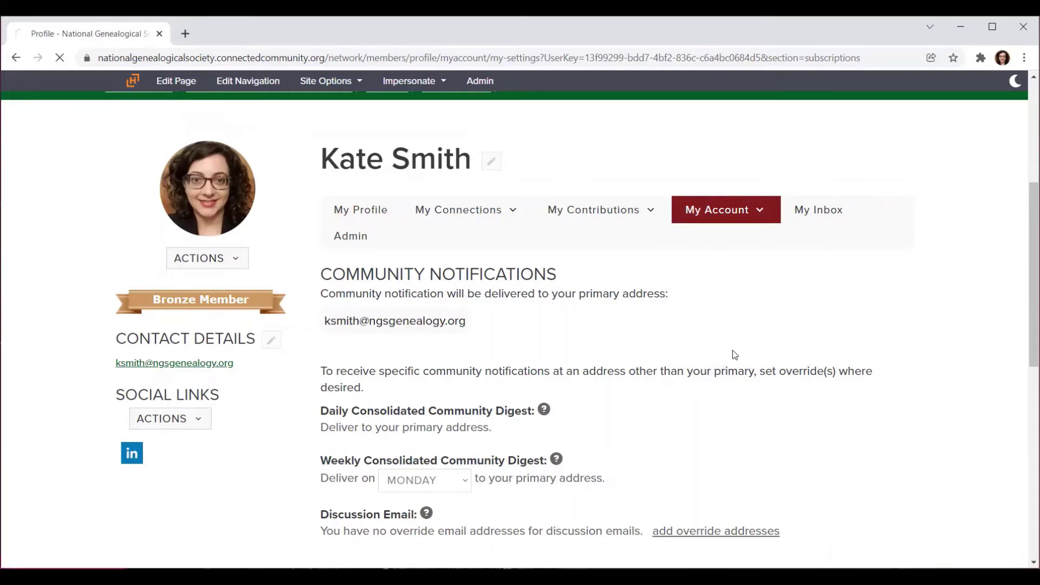
{"action": "scroll", "coordinate": [734, 355], "scroll_direction": "down", "scroll_amount": 1}
{"action": "scroll", "coordinate": [729, 352], "scroll_direction": "down", "scroll_amount": 3}
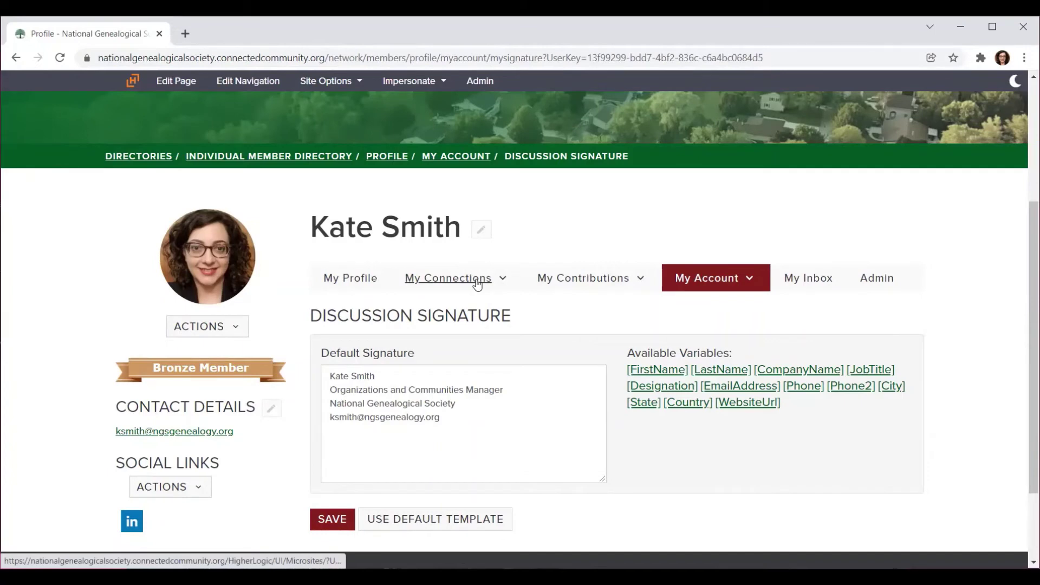
Visit My Connections > Contacts, then open the empty member inbox
{"action": "left_click", "coordinate": [477, 284]}
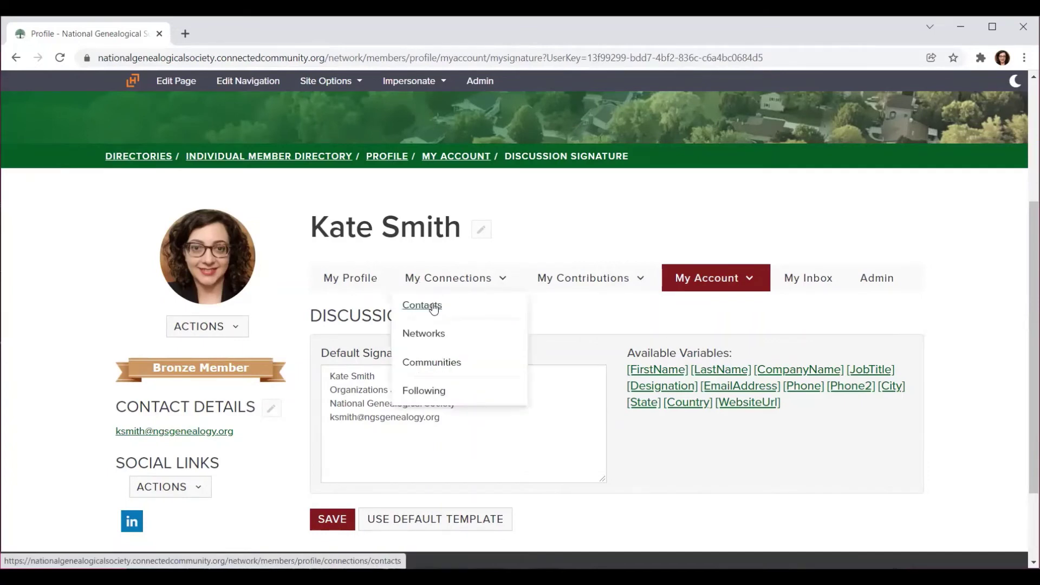
{"action": "left_click", "coordinate": [433, 307]}
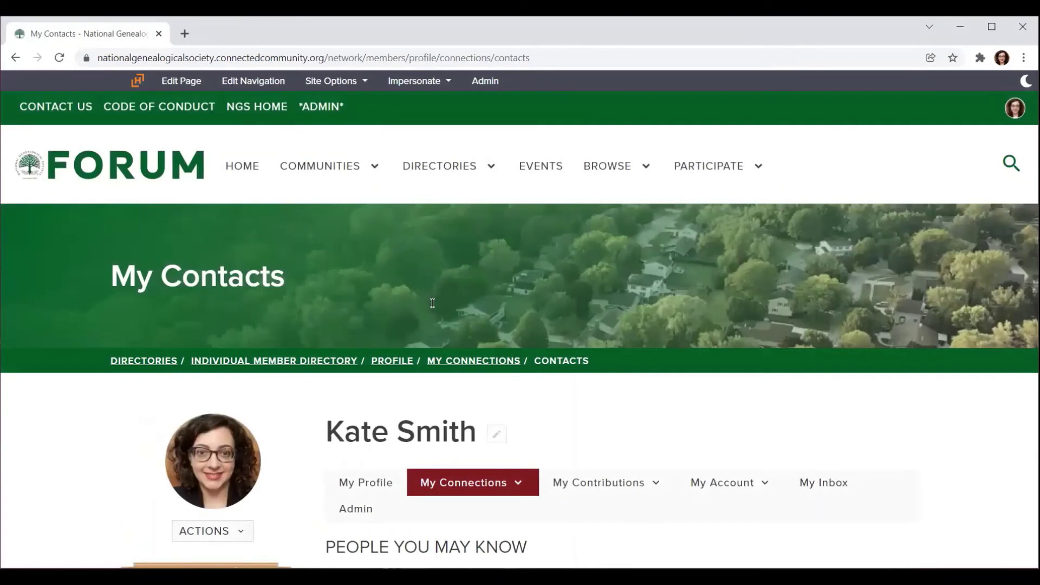
{"action": "left_click", "coordinate": [829, 484]}
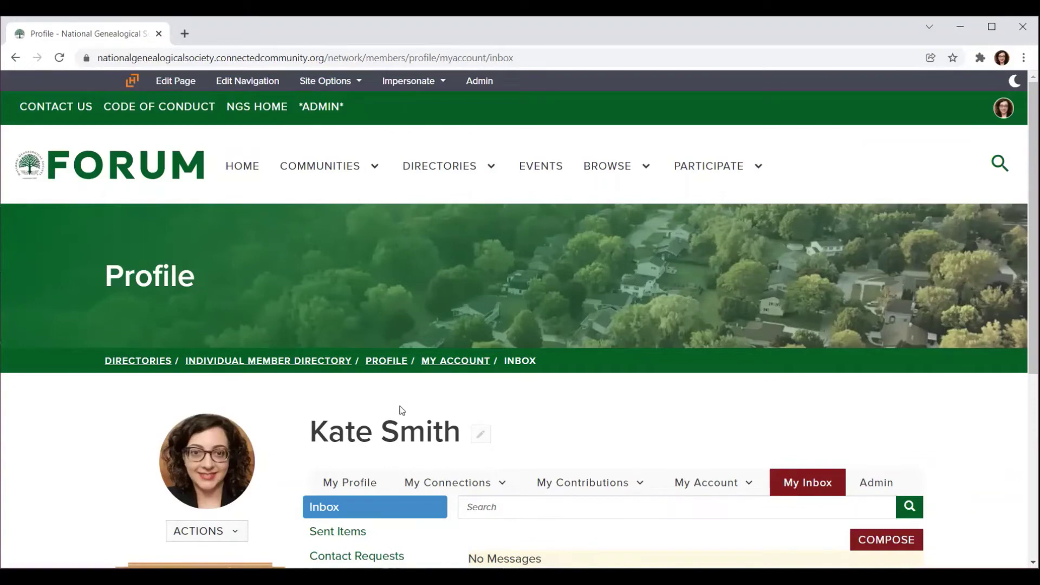
Return to My Profile from the avatar menu and look over the bio and contact details
{"action": "left_click", "coordinate": [1005, 110]}
{"action": "left_click", "coordinate": [833, 199]}
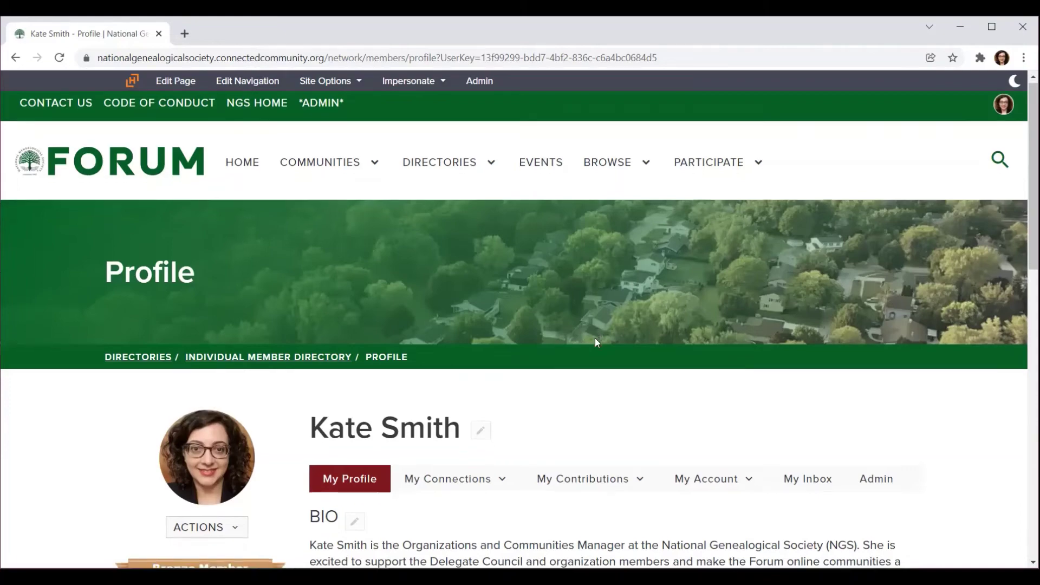
{"action": "scroll", "coordinate": [596, 338], "scroll_direction": "down", "scroll_amount": 3}
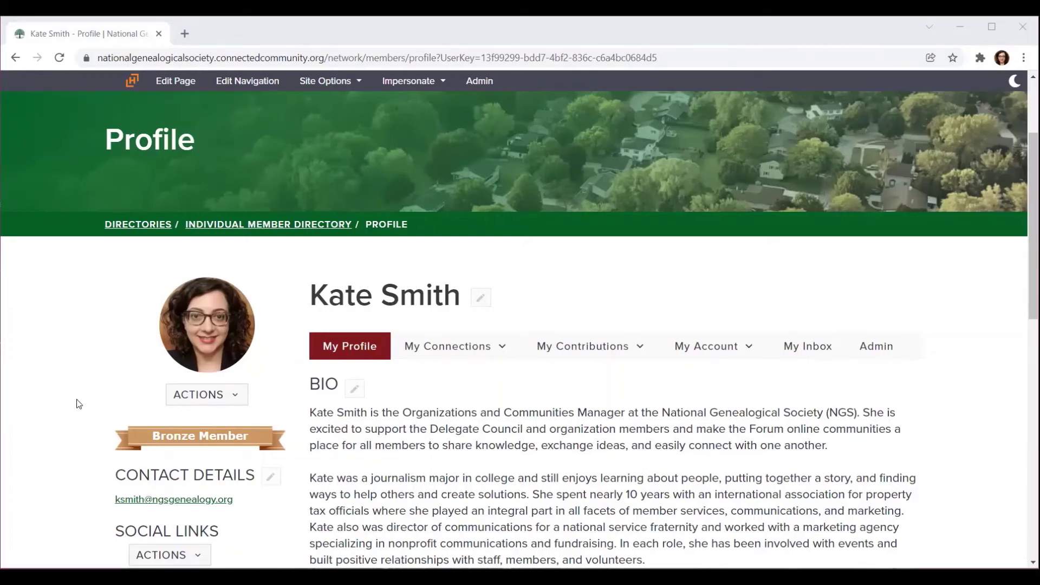
{"action": "scroll", "coordinate": [73, 404], "scroll_direction": "up", "scroll_amount": 3}
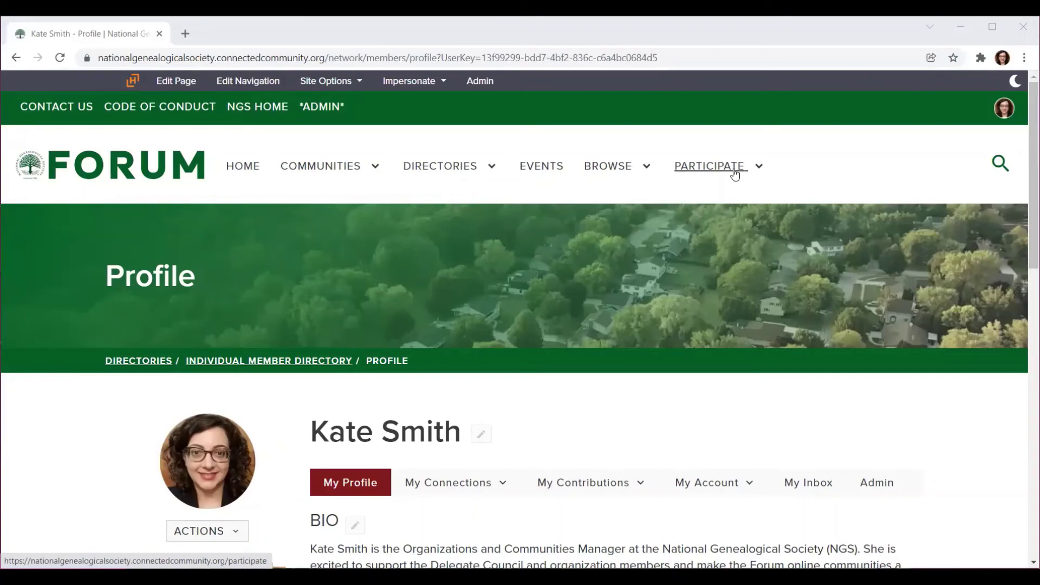
{"action": "mouse_move", "coordinate": [710, 166]}
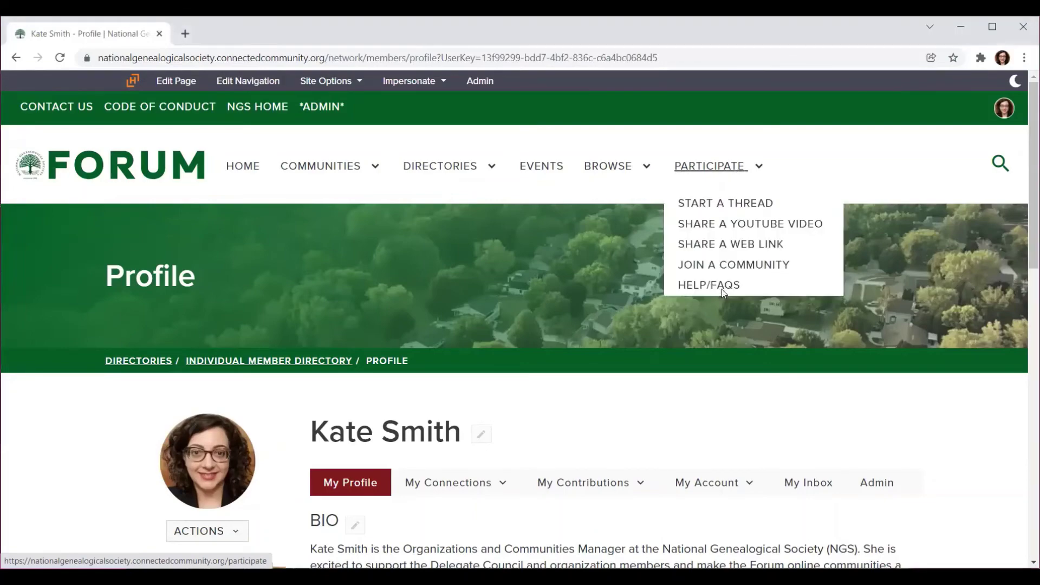
Open PARTICIPATE > HELP/FAQS and read the General, Contacts/Connections and Communities answers
{"action": "left_click", "coordinate": [718, 286]}
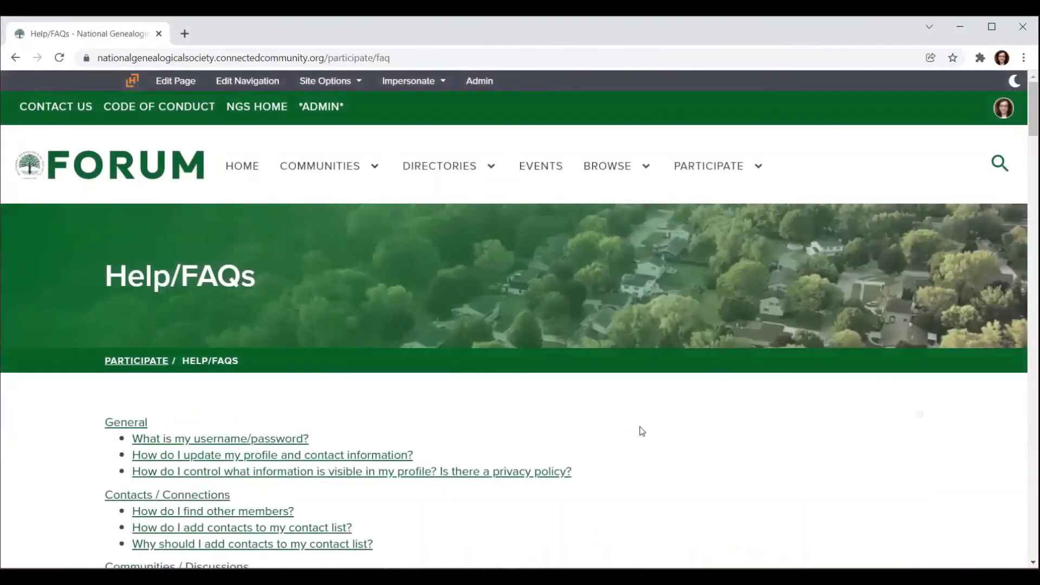
{"action": "scroll", "coordinate": [668, 500], "scroll_direction": "down", "scroll_amount": 2}
{"action": "scroll", "coordinate": [660, 504], "scroll_direction": "down", "scroll_amount": 5}
{"action": "scroll", "coordinate": [661, 480], "scroll_direction": "down", "scroll_amount": 5}
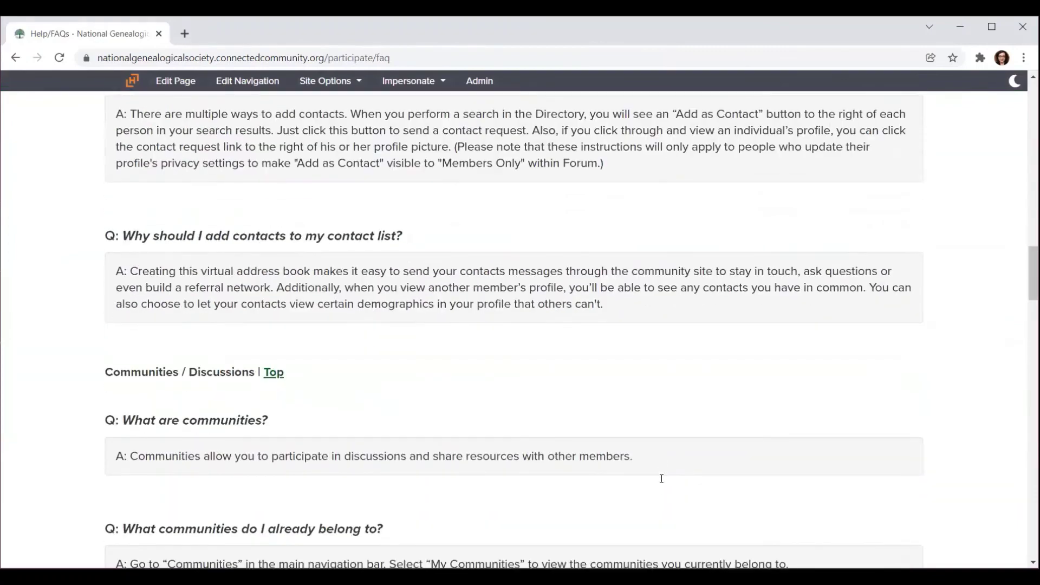
{"action": "scroll", "coordinate": [664, 477], "scroll_direction": "down", "scroll_amount": 5}
{"action": "scroll", "coordinate": [667, 474], "scroll_direction": "down", "scroll_amount": 5}
{"action": "scroll", "coordinate": [668, 468], "scroll_direction": "down", "scroll_amount": 5}
{"action": "scroll", "coordinate": [671, 461], "scroll_direction": "down", "scroll_amount": 5}
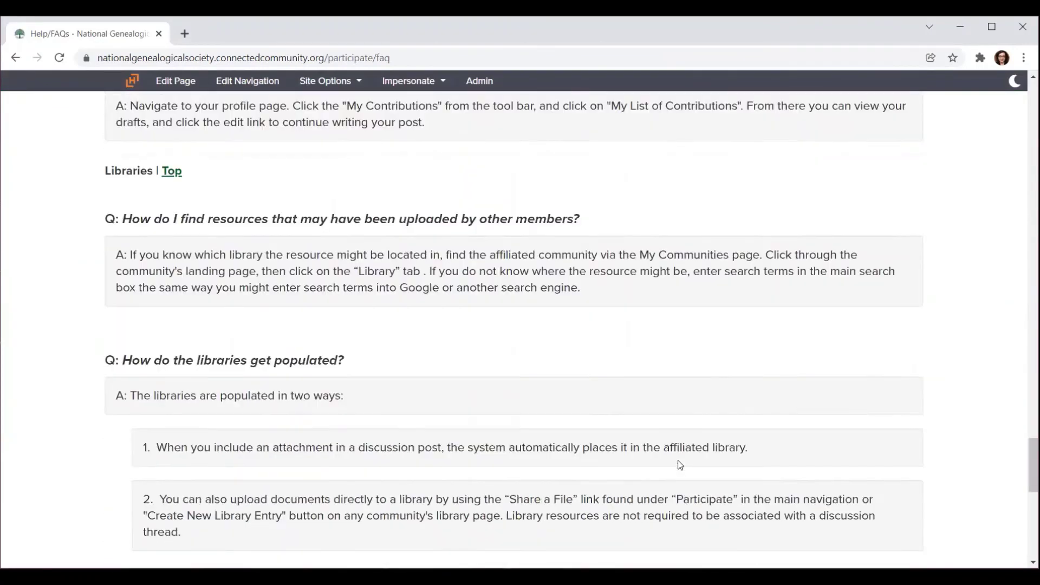
{"action": "scroll", "coordinate": [680, 463], "scroll_direction": "down", "scroll_amount": 5}
{"action": "scroll", "coordinate": [704, 460], "scroll_direction": "down", "scroll_amount": 5}
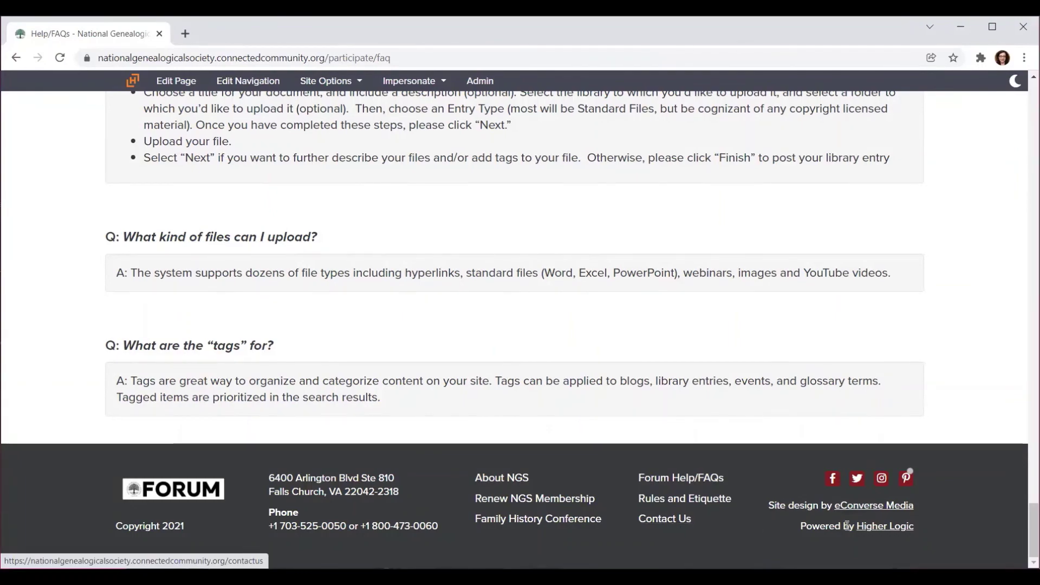
{"action": "scroll", "coordinate": [909, 470], "scroll_direction": "up", "scroll_amount": 10}
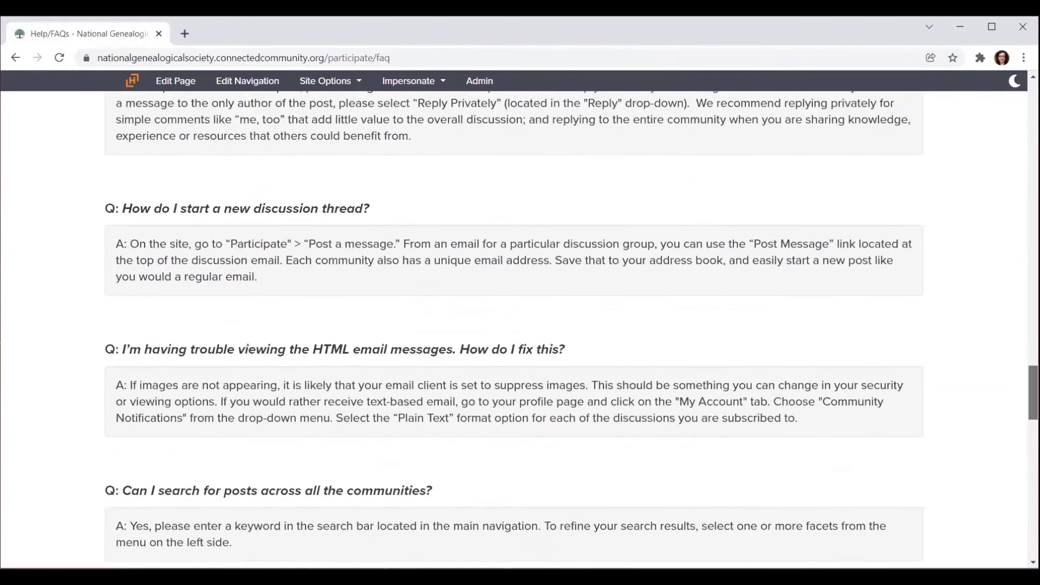
{"action": "scroll", "coordinate": [915, 433], "scroll_direction": "up", "scroll_amount": 10}
{"action": "scroll", "coordinate": [921, 325], "scroll_direction": "up", "scroll_amount": 10}
{"action": "scroll", "coordinate": [920, 374], "scroll_direction": "up", "scroll_amount": 5}
{"action": "scroll", "coordinate": [580, 154], "scroll_direction": "up", "scroll_amount": 1}
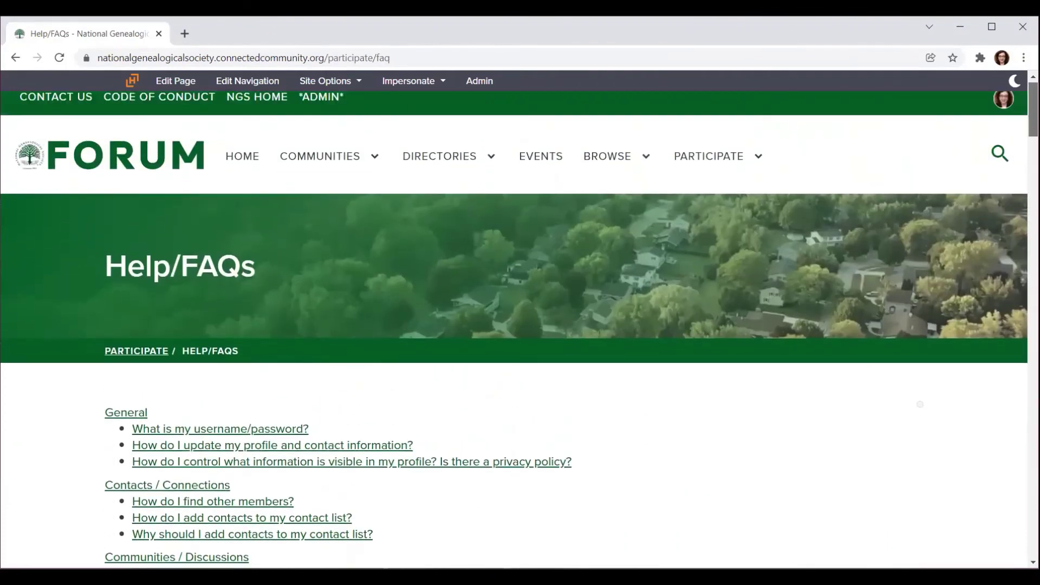
View the Contact Us 'Send Us a Message' form unsent, then return to the FORUM home page
{"action": "left_click", "coordinate": [56, 96]}
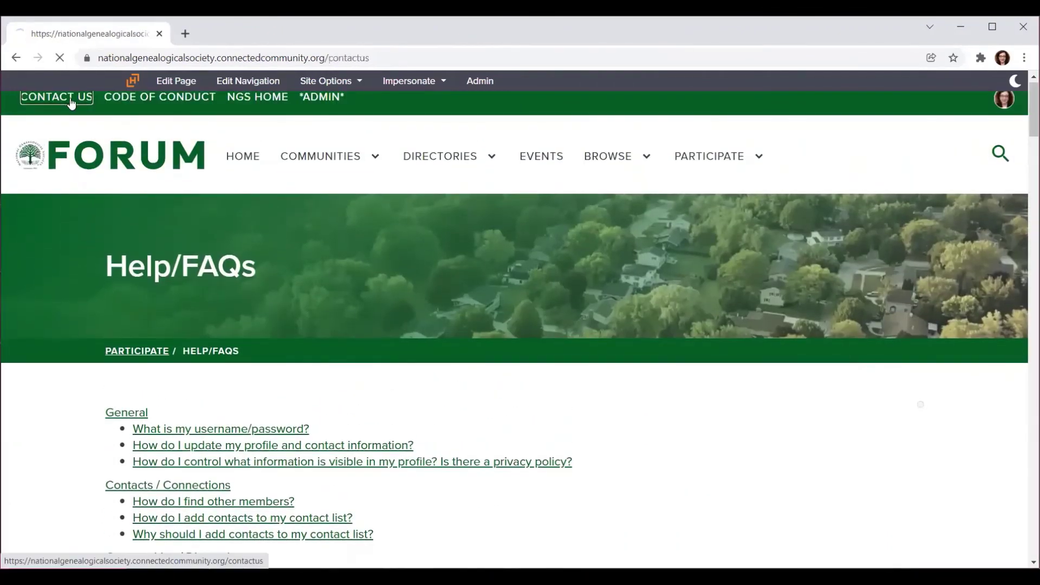
{"action": "scroll", "coordinate": [41, 367], "scroll_direction": "down", "scroll_amount": 1}
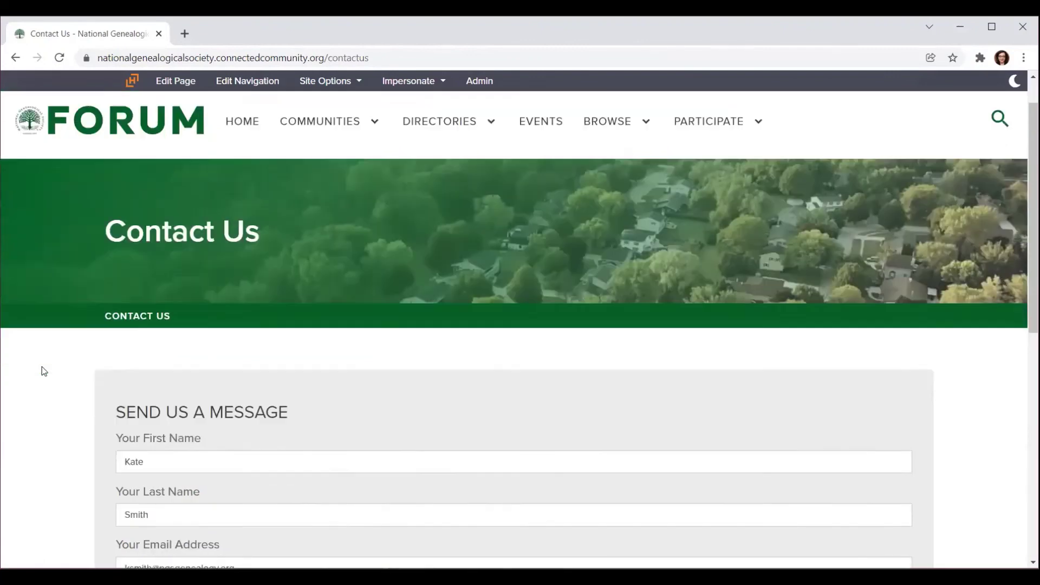
{"action": "scroll", "coordinate": [46, 368], "scroll_direction": "down", "scroll_amount": 2}
{"action": "scroll", "coordinate": [46, 368], "scroll_direction": "down", "scroll_amount": 4}
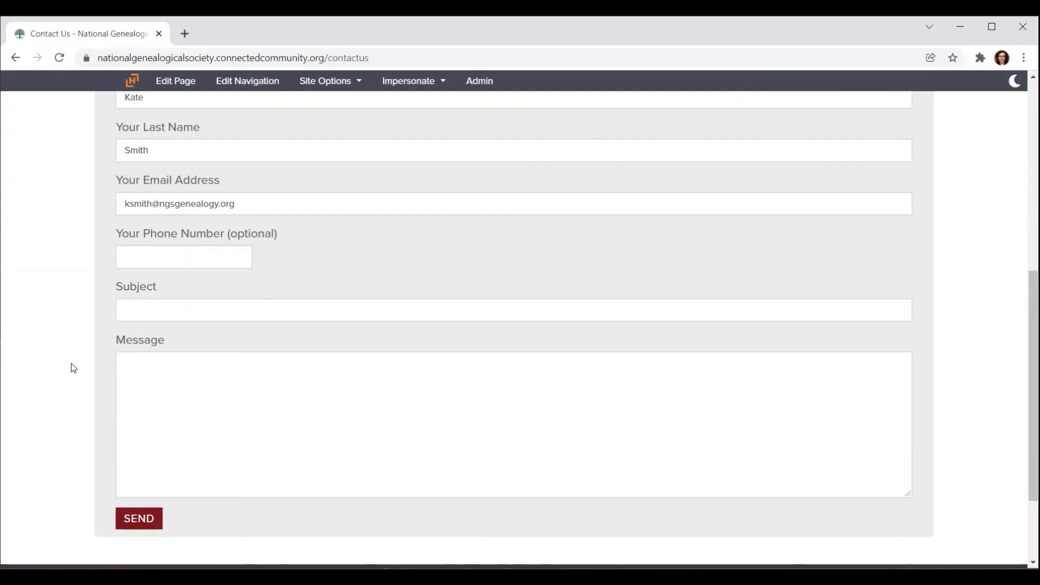
{"action": "scroll", "coordinate": [73, 369], "scroll_direction": "up", "scroll_amount": 2}
{"action": "scroll", "coordinate": [73, 369], "scroll_direction": "up", "scroll_amount": 2}
{"action": "scroll", "coordinate": [73, 369], "scroll_direction": "up", "scroll_amount": 1}
{"action": "scroll", "coordinate": [73, 368], "scroll_direction": "up", "scroll_amount": 2}
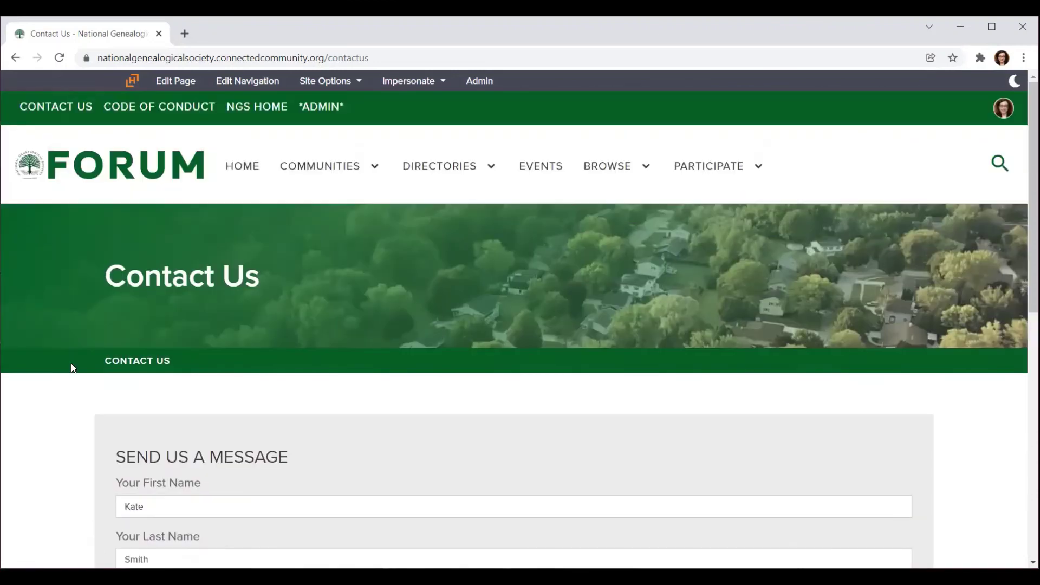
{"action": "left_click", "coordinate": [141, 179]}
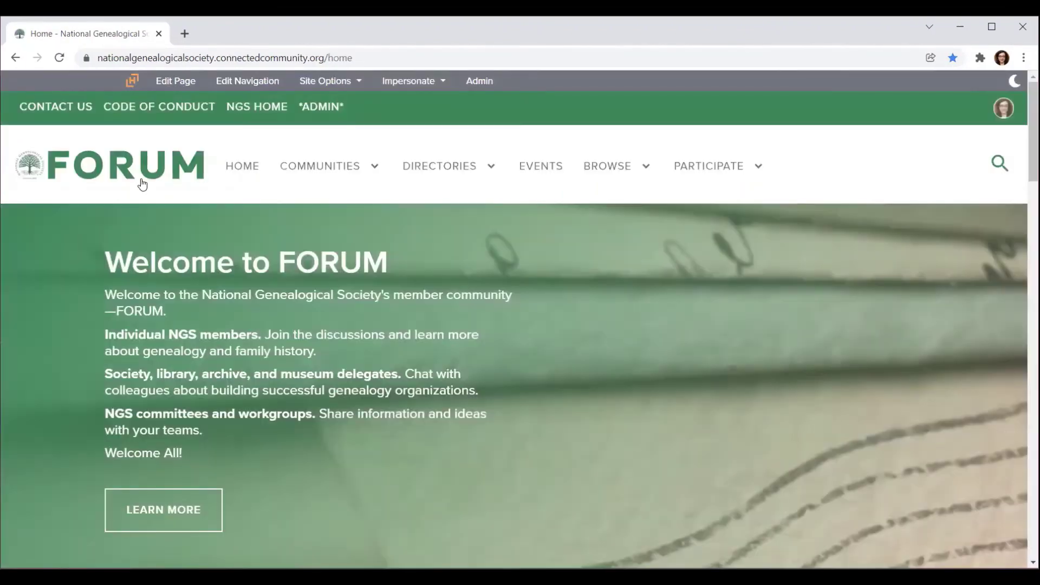